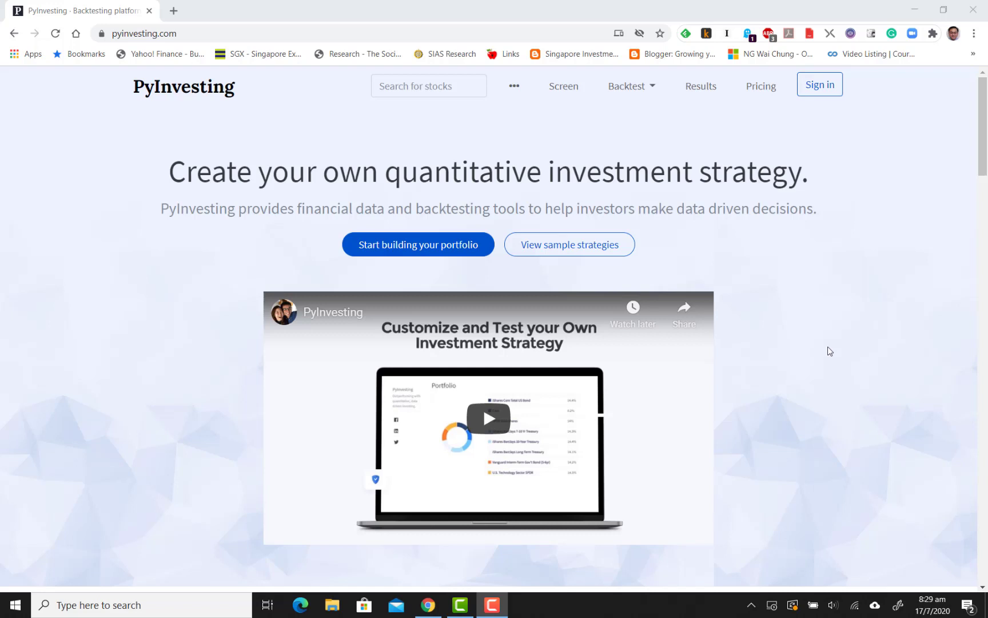
Sign in to PyInvesting with the Facebook account, filling in the saved account password
{"action": "left_click", "coordinate": [812, 88]}
{"action": "left_click", "coordinate": [531, 354]}
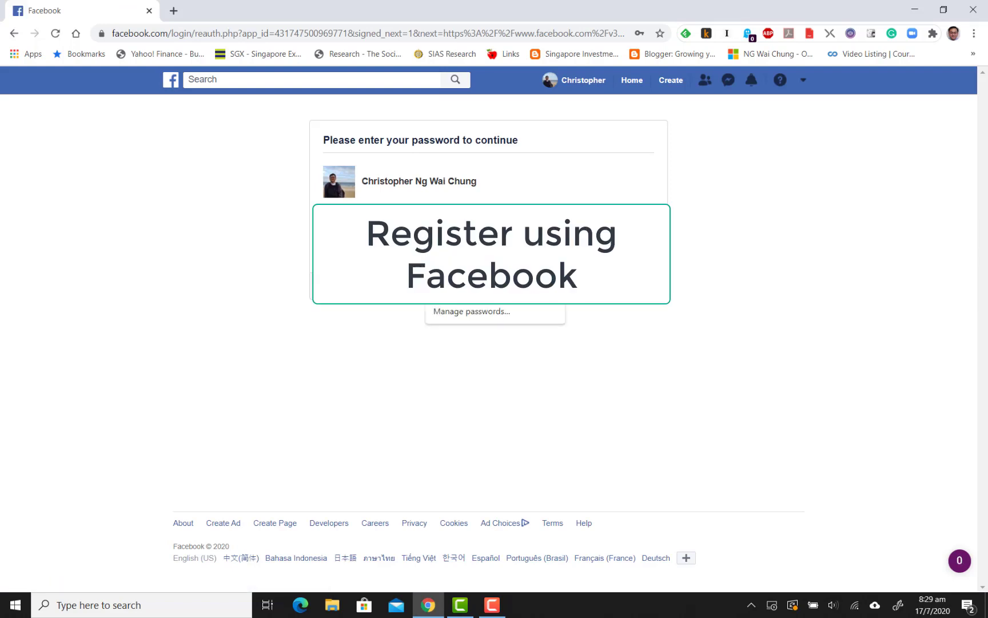
{"action": "left_click", "coordinate": [495, 285]}
{"action": "left_click", "coordinate": [636, 286]}
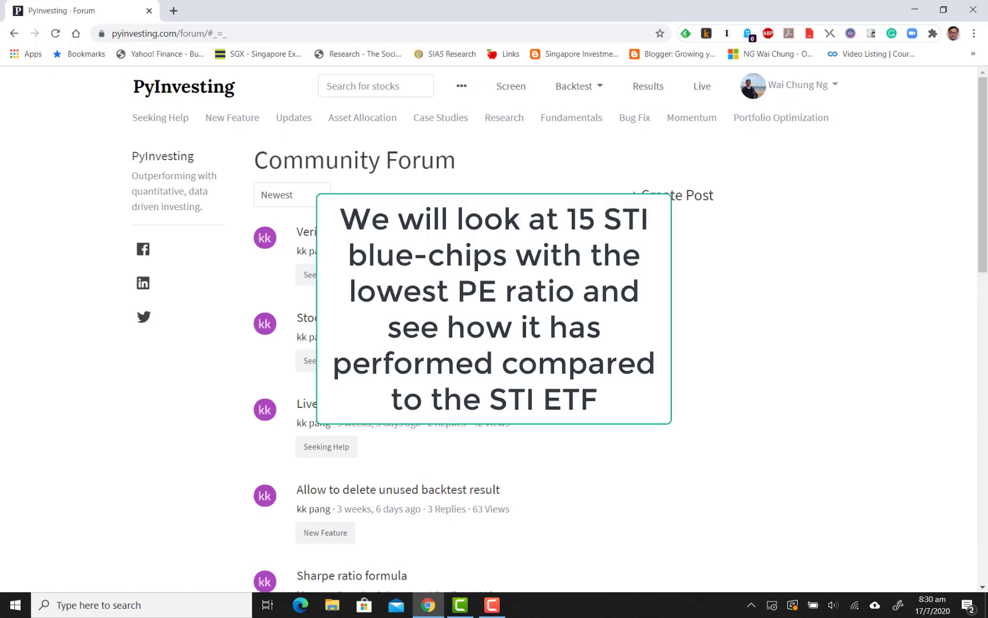
Open the stock screener and set the region to Singapore Stock
{"action": "left_click", "coordinate": [507, 86]}
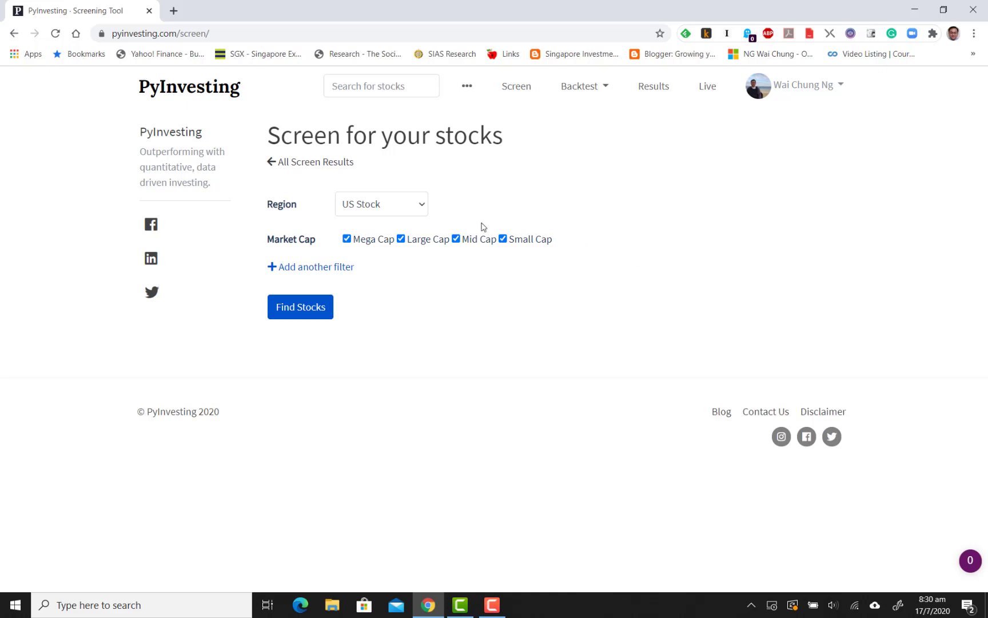
{"action": "left_click", "coordinate": [416, 209]}
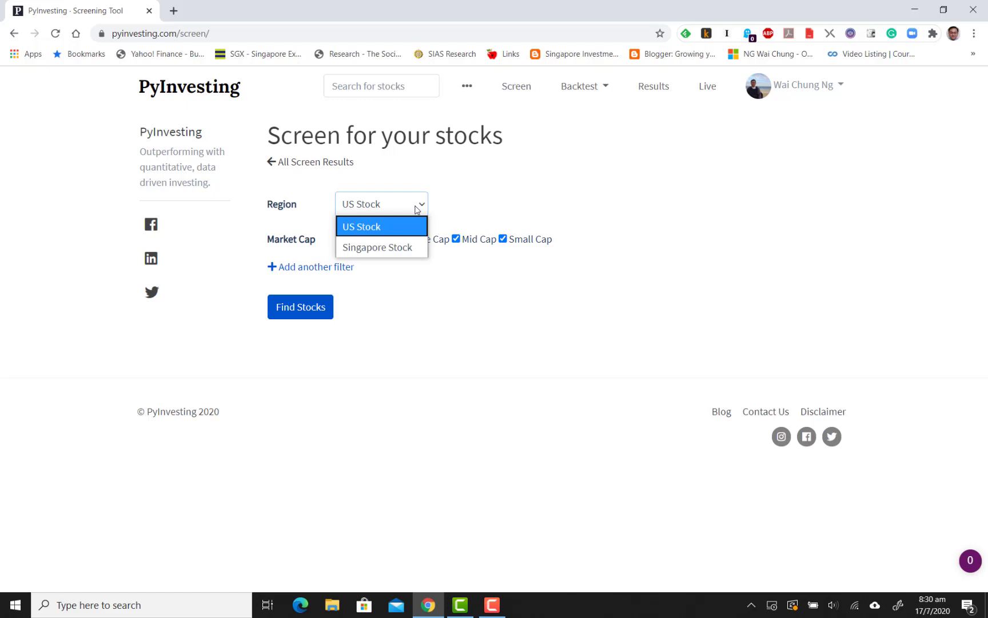
{"action": "left_click", "coordinate": [403, 249]}
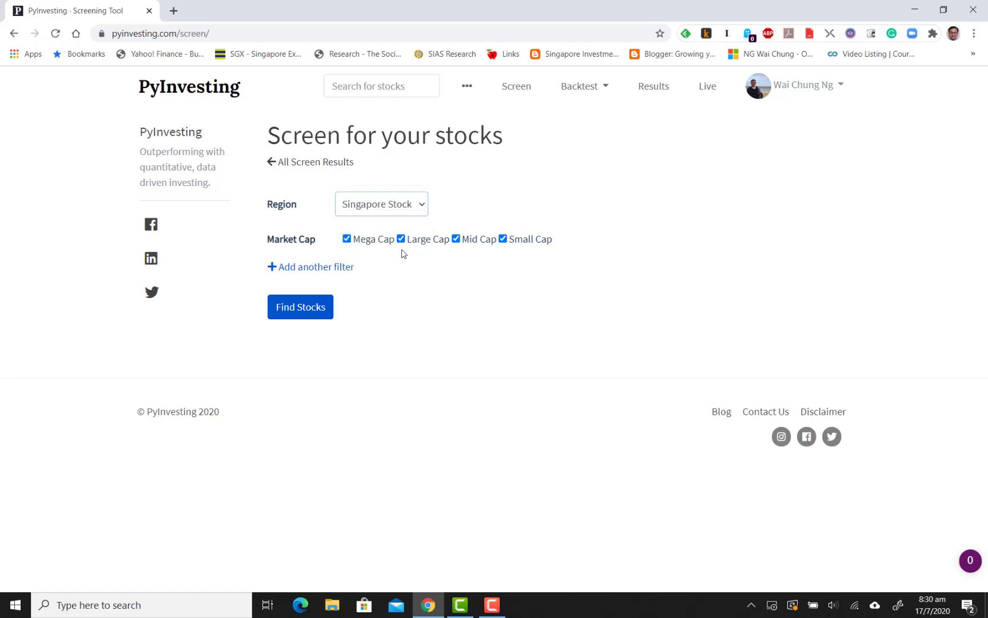
Add a Straits Times Index filter set to Select STI Stocks and run the stock screen
{"action": "left_click", "coordinate": [351, 267]}
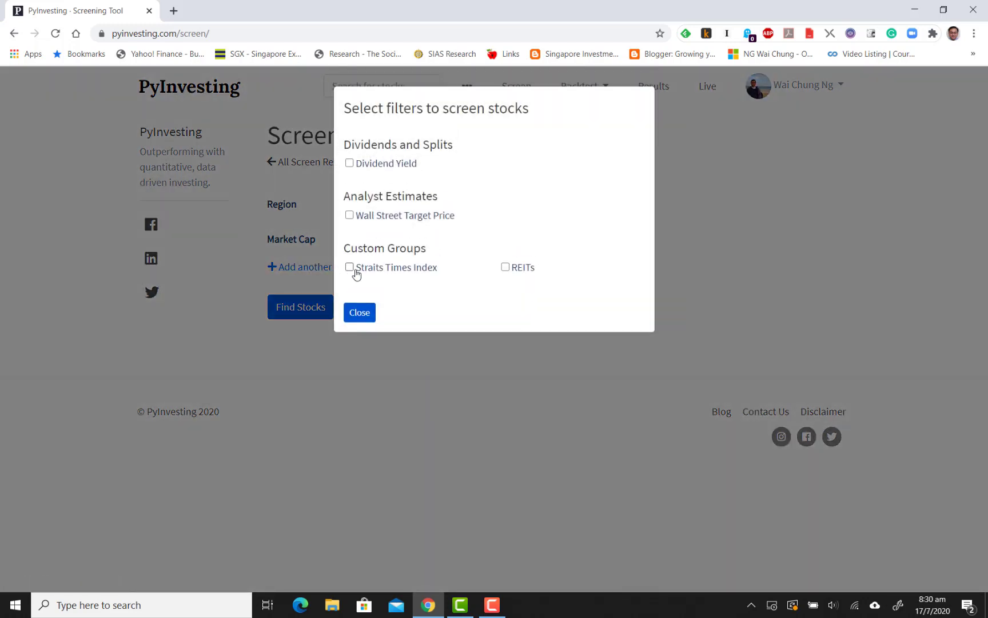
{"action": "left_click", "coordinate": [349, 270]}
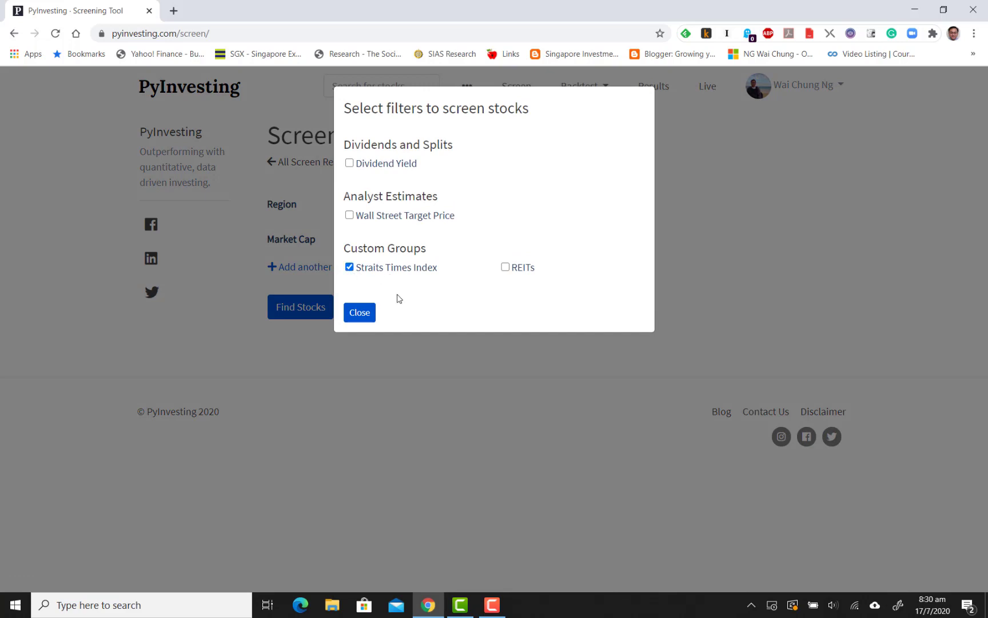
{"action": "left_click", "coordinate": [368, 314]}
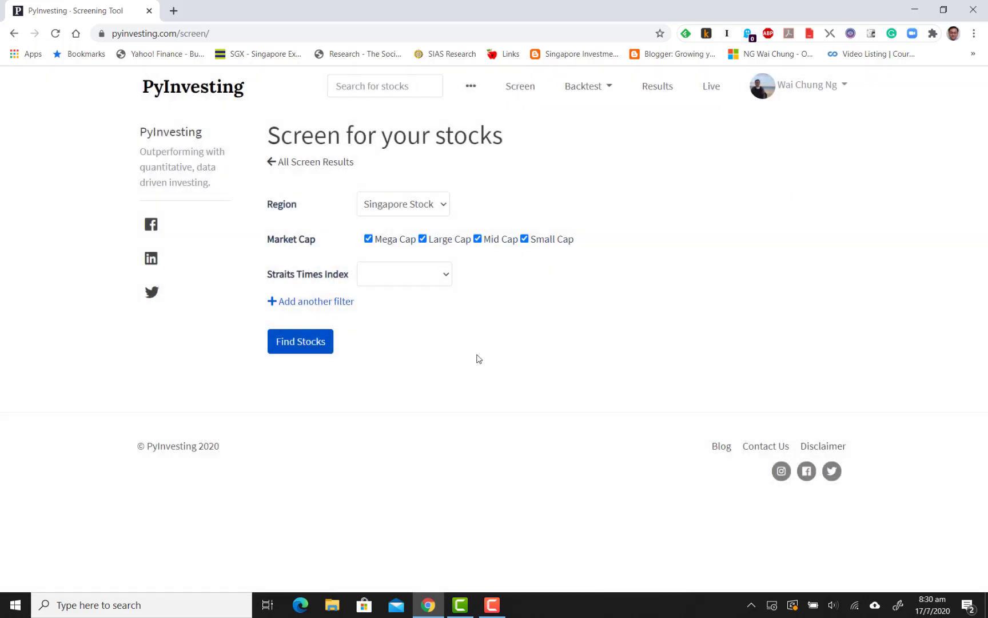
{"action": "left_click", "coordinate": [443, 278]}
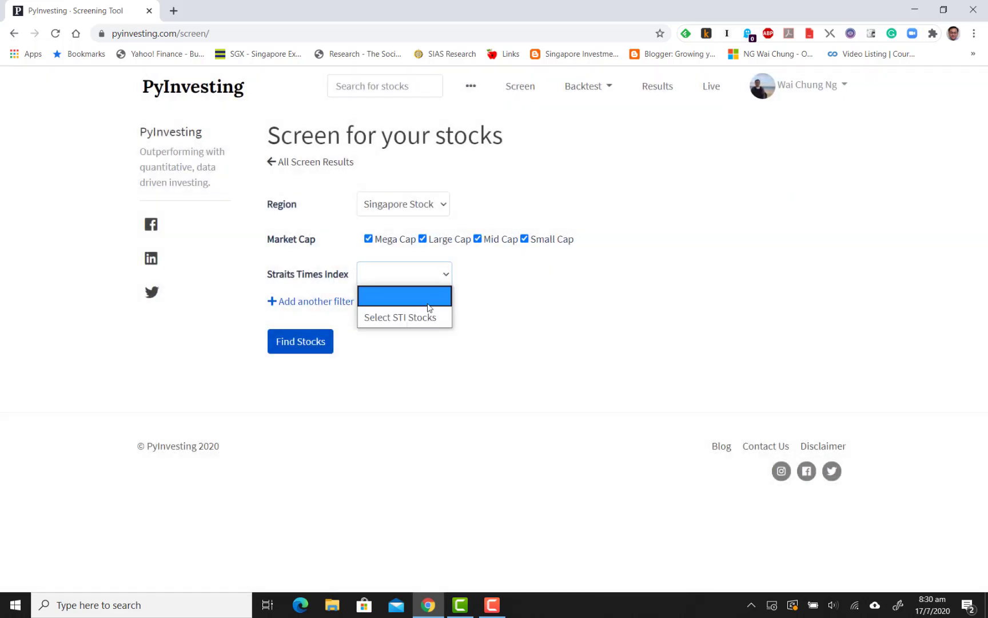
{"action": "left_click", "coordinate": [424, 317]}
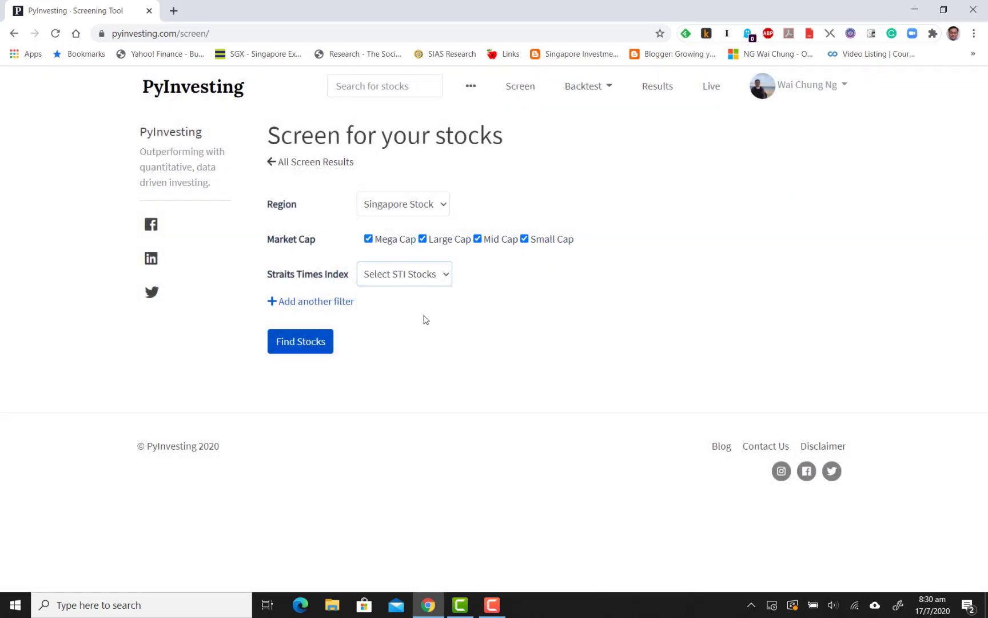
{"action": "left_click", "coordinate": [320, 347]}
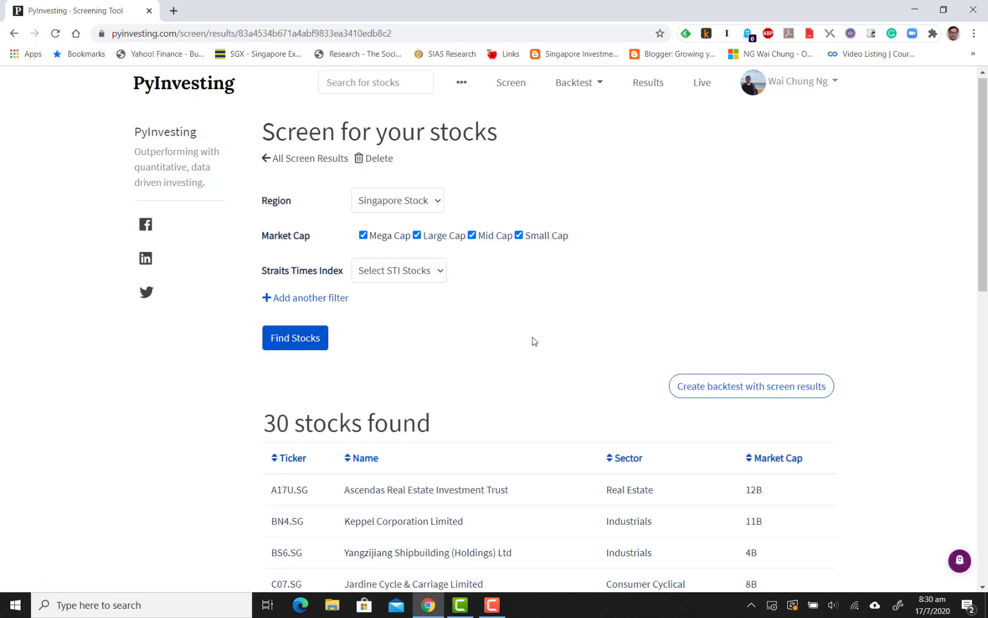
Create a Relative Strength backtest from the screen results, including the Top 100 stocks by Market Cap
{"action": "scroll", "coordinate": [534, 341], "scroll_direction": "down", "scroll_amount": 5}
{"action": "scroll", "coordinate": [534, 341], "scroll_direction": "down", "scroll_amount": 6}
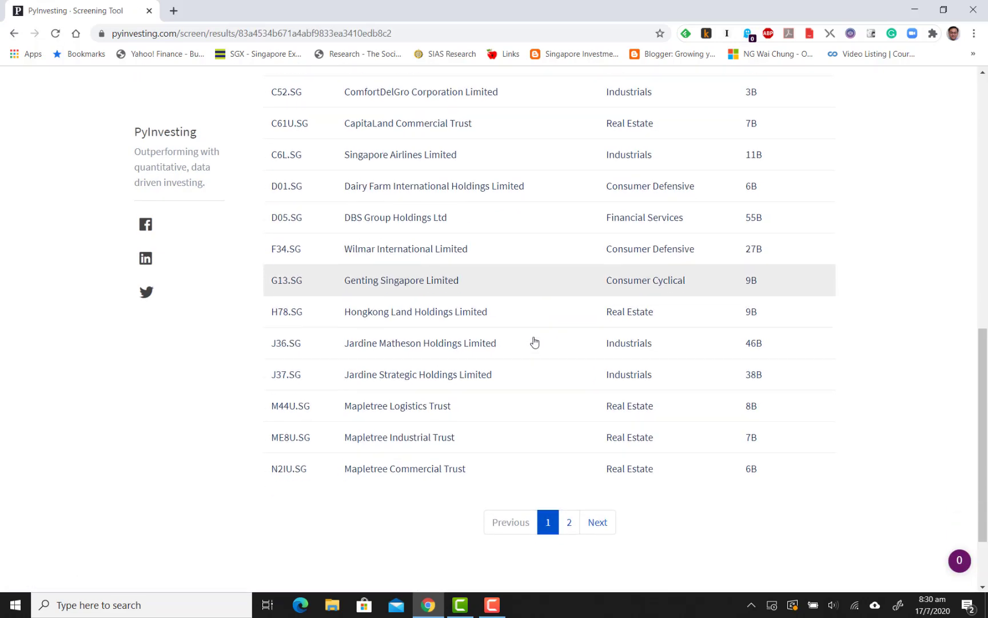
{"action": "scroll", "coordinate": [534, 342], "scroll_direction": "up", "scroll_amount": 5}
{"action": "scroll", "coordinate": [534, 342], "scroll_direction": "up", "scroll_amount": 6}
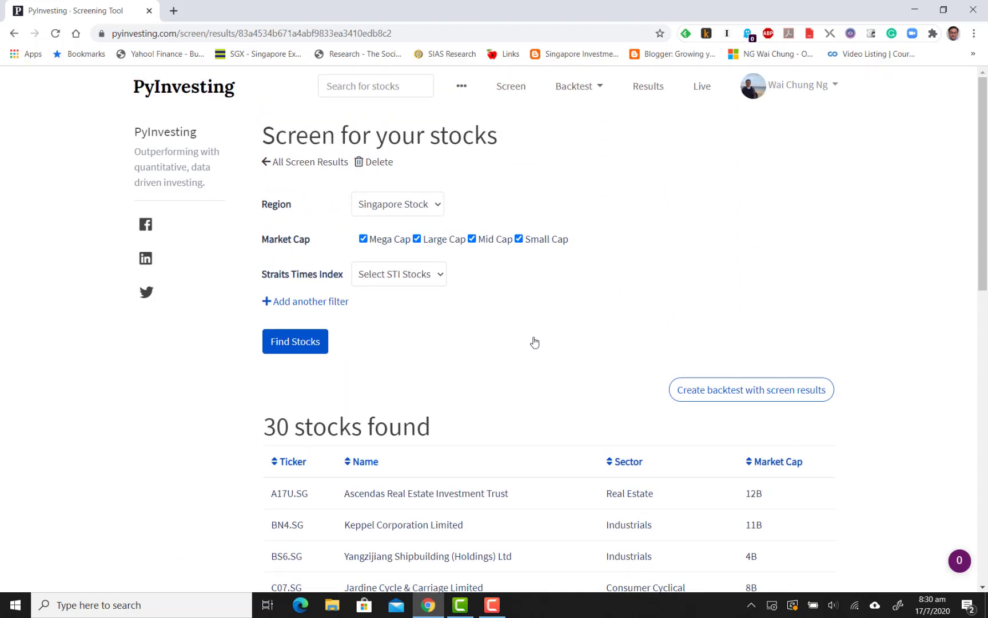
{"action": "left_click", "coordinate": [722, 392]}
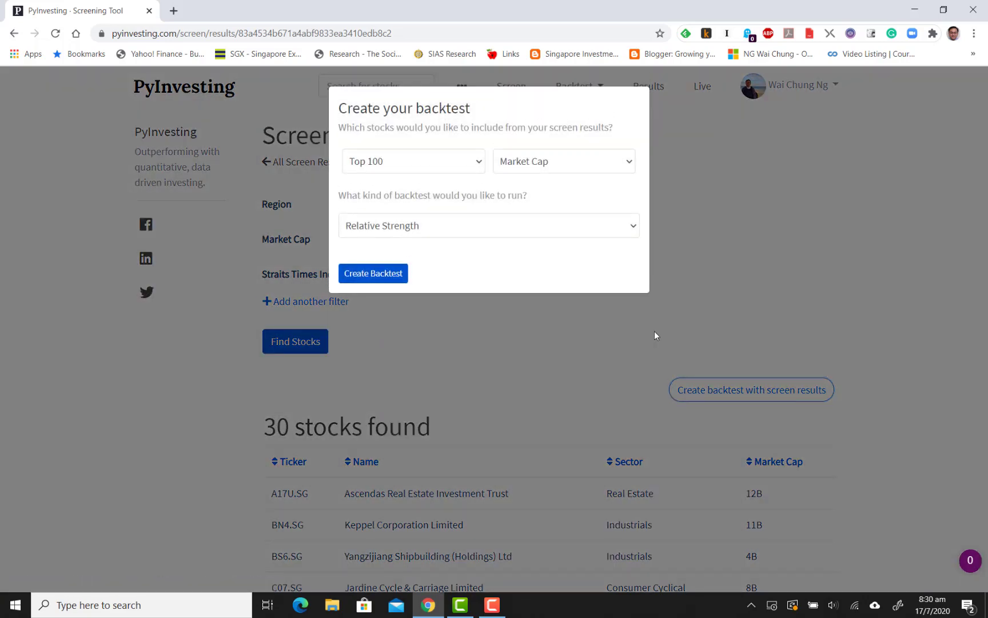
{"action": "left_click", "coordinate": [378, 278]}
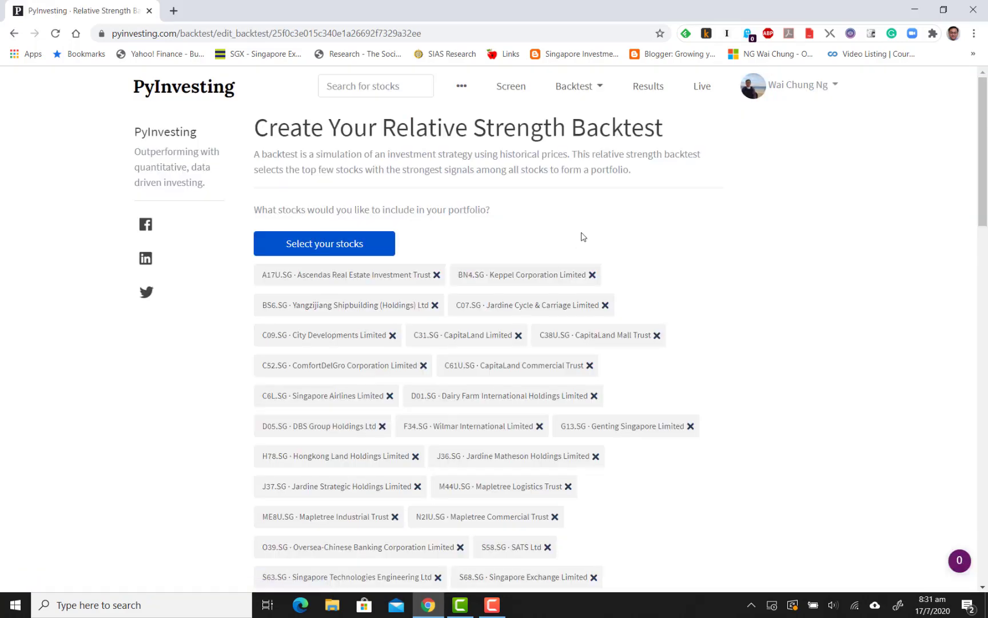
Set the signal weights of 6 Month Returns and 3 Month Returns to 0%
{"action": "scroll", "coordinate": [606, 231], "scroll_direction": "down", "scroll_amount": 3}
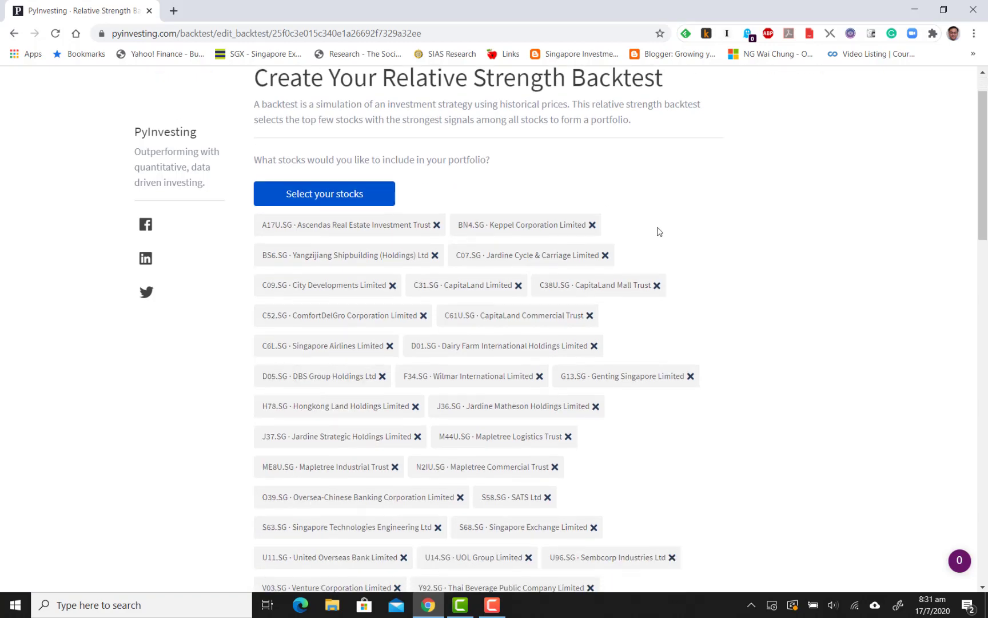
{"action": "scroll", "coordinate": [658, 232], "scroll_direction": "down", "scroll_amount": 2}
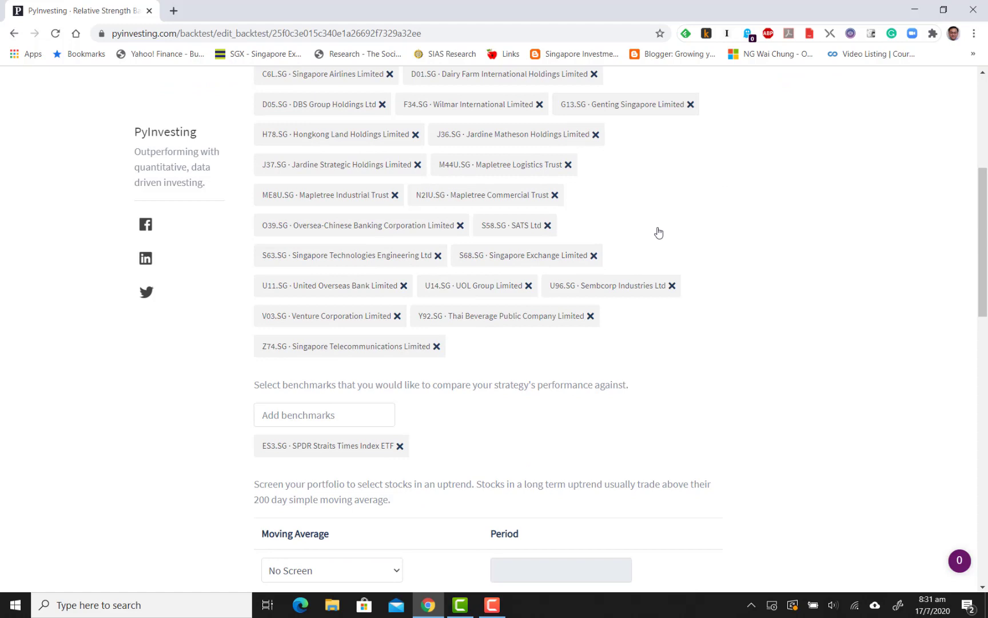
{"action": "scroll", "coordinate": [666, 265], "scroll_direction": "down", "scroll_amount": 2}
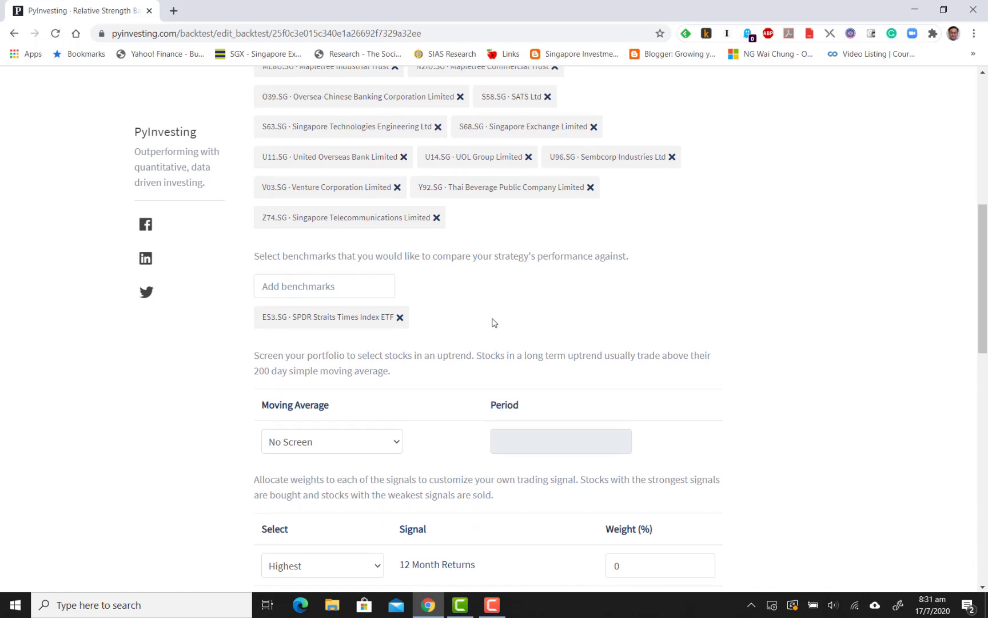
{"action": "scroll", "coordinate": [494, 322], "scroll_direction": "down", "scroll_amount": 7}
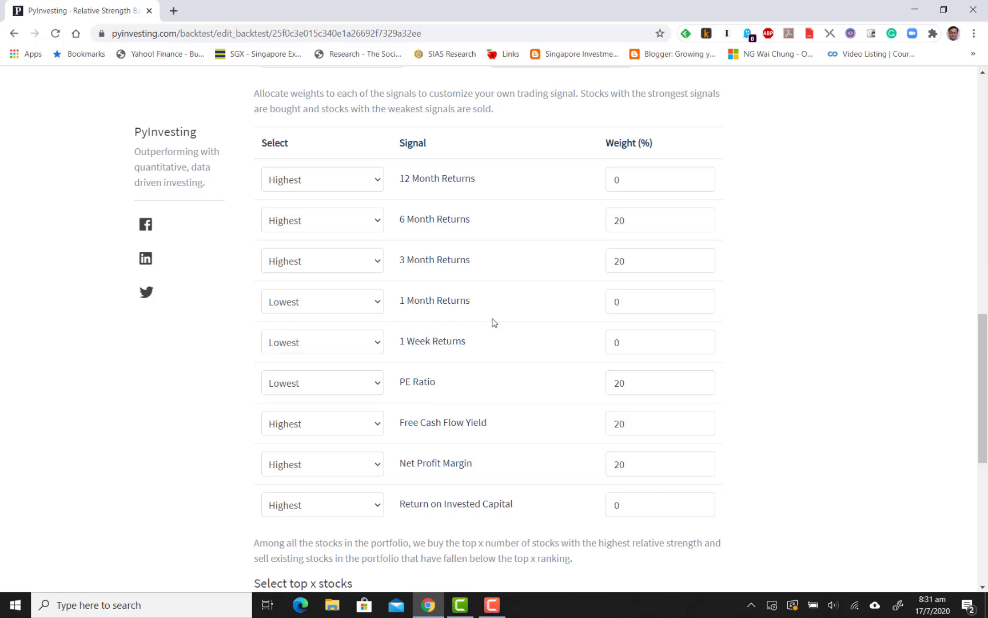
{"action": "left_click", "coordinate": [671, 223]}
{"action": "key", "text": "BackSpace"}
{"action": "key", "text": "BackSpace"}
{"action": "type", "text": "0"}
{"action": "left_click", "coordinate": [679, 257]}
{"action": "key", "text": "BackSpace"}
{"action": "key", "text": "BackSpace"}
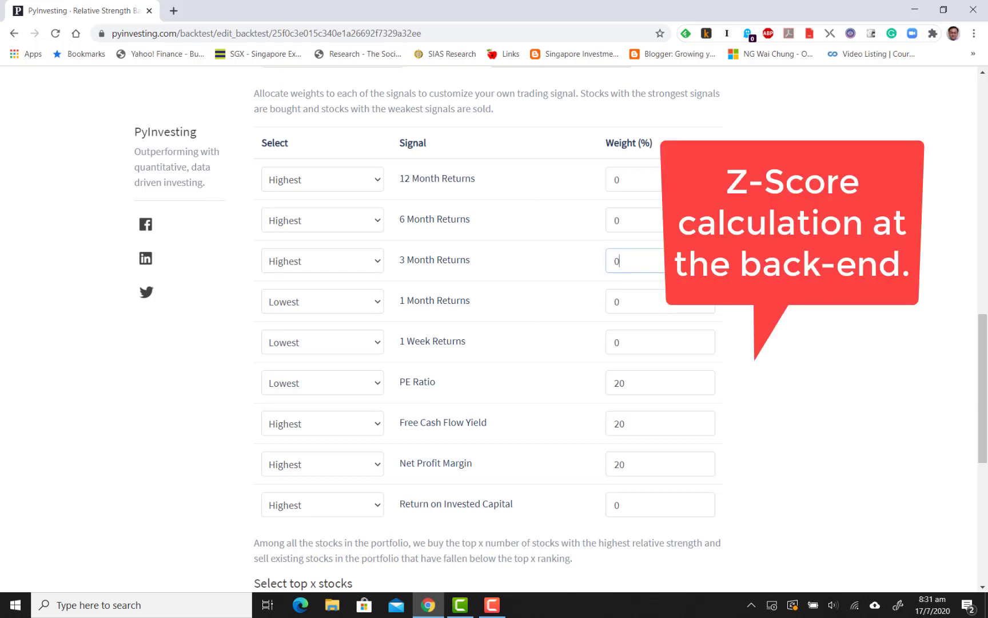
{"action": "type", "text": "0"}
Set the signal weights of Net Profit Margin and Free Cash Flow Yield to 0%
{"action": "left_click", "coordinate": [643, 454]}
{"action": "key", "text": "BackSpace"}
{"action": "key", "text": "BackSpace"}
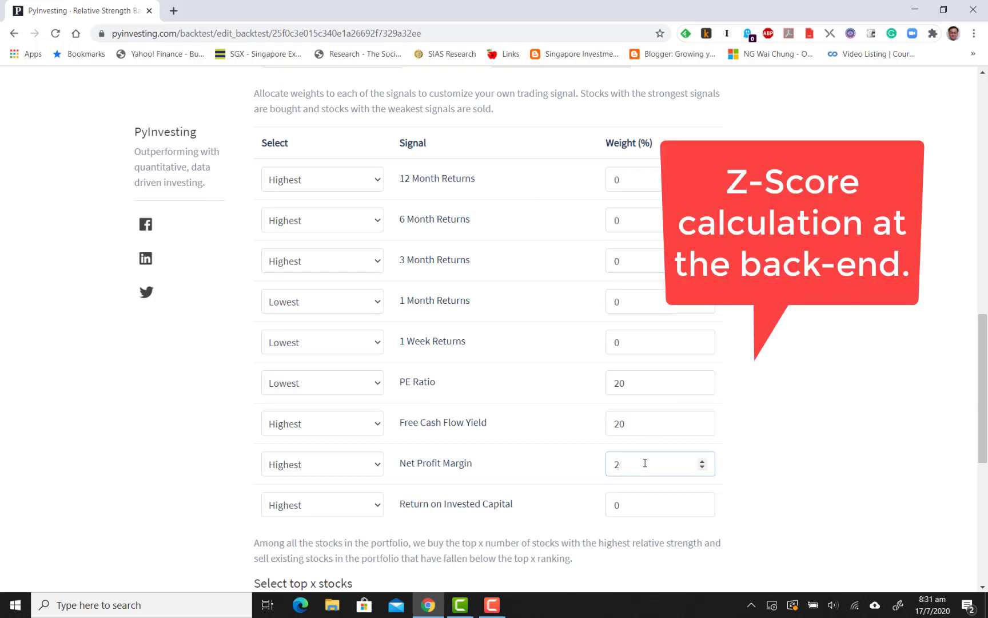
{"action": "type", "text": "0"}
{"action": "left_click", "coordinate": [654, 429]}
{"action": "key", "text": "BackSpace"}
{"action": "key", "text": "BackSpace"}
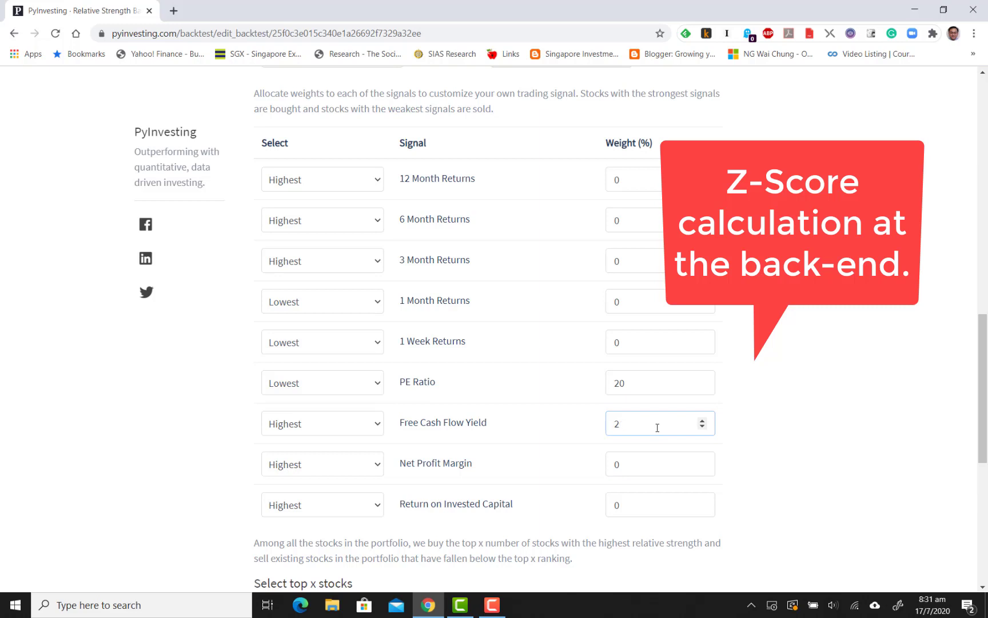
{"action": "type", "text": "0"}
Set the signal weight of the PE Ratio to 100%
{"action": "left_click", "coordinate": [658, 382]}
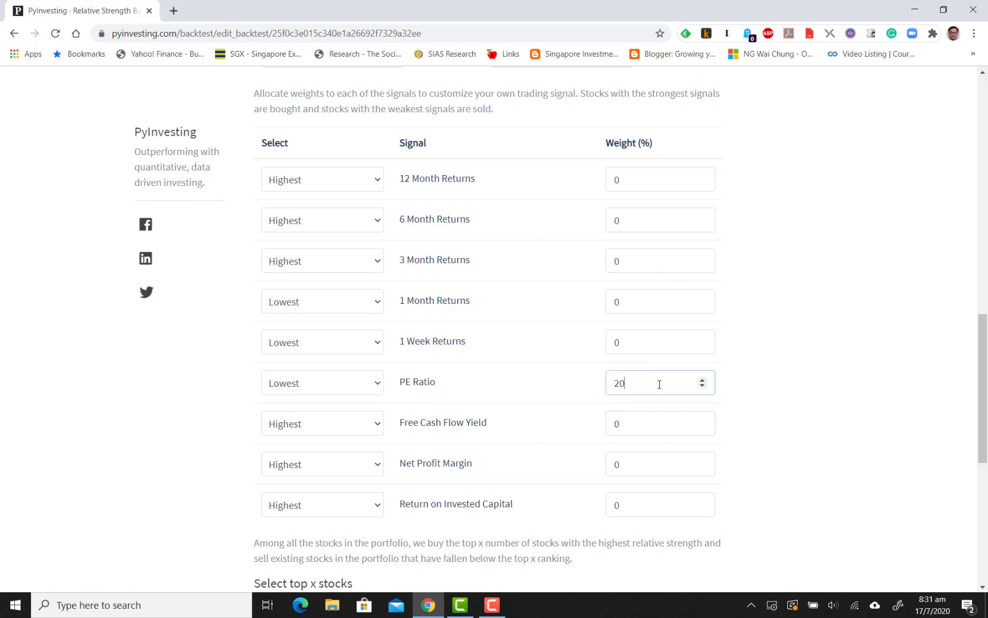
{"action": "key", "text": "BackSpace"}
{"action": "key", "text": "BackSpace"}
{"action": "type", "text": "100"}
{"action": "left_click", "coordinate": [799, 335]}
Limit the portfolio to the top 15 stocks and set the rebalance frequency to Yearly
{"action": "scroll", "coordinate": [798, 335], "scroll_direction": "down", "scroll_amount": 5}
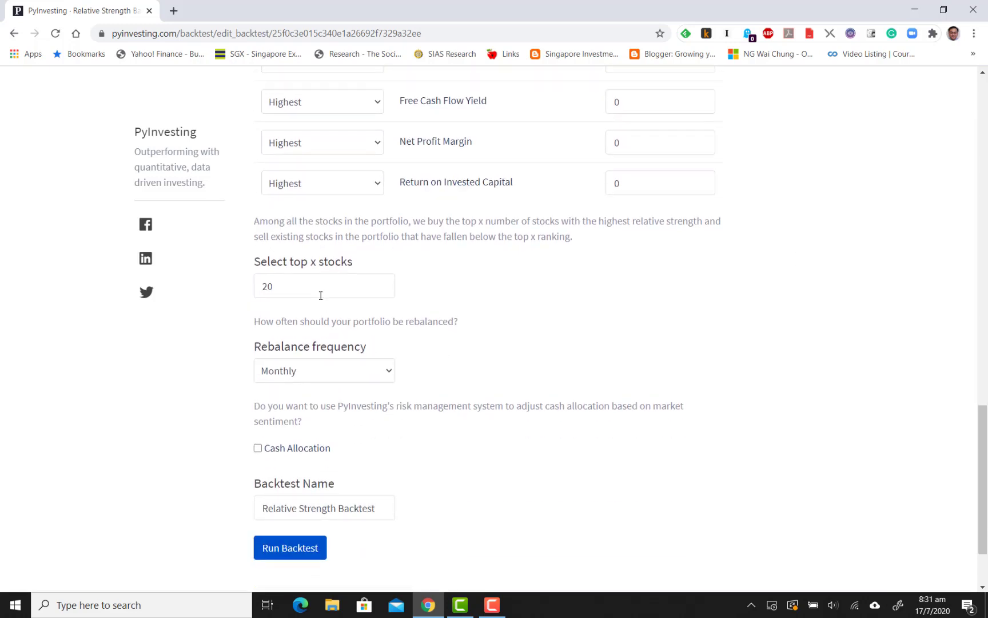
{"action": "left_click", "coordinate": [320, 290]}
{"action": "key", "text": "BackSpace"}
{"action": "key", "text": "BackSpace"}
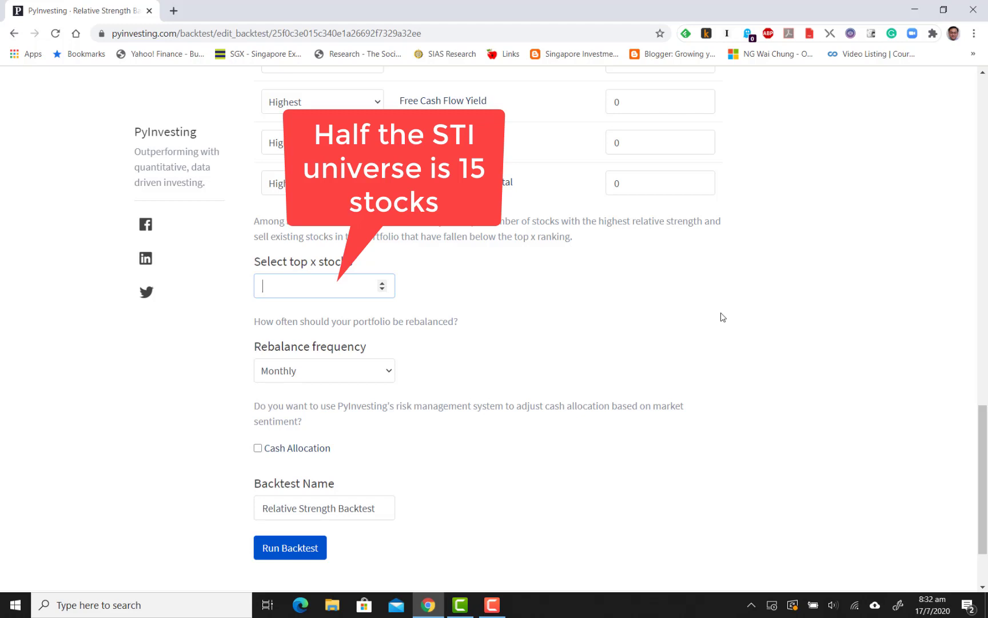
{"action": "type", "text": "15"}
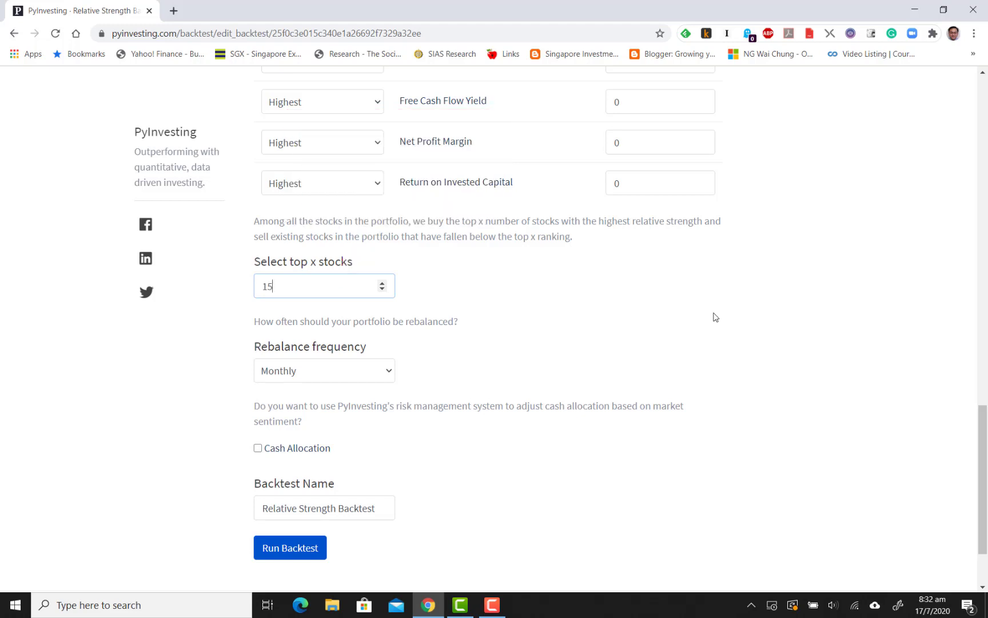
{"action": "scroll", "coordinate": [516, 355], "scroll_direction": "down", "scroll_amount": 1}
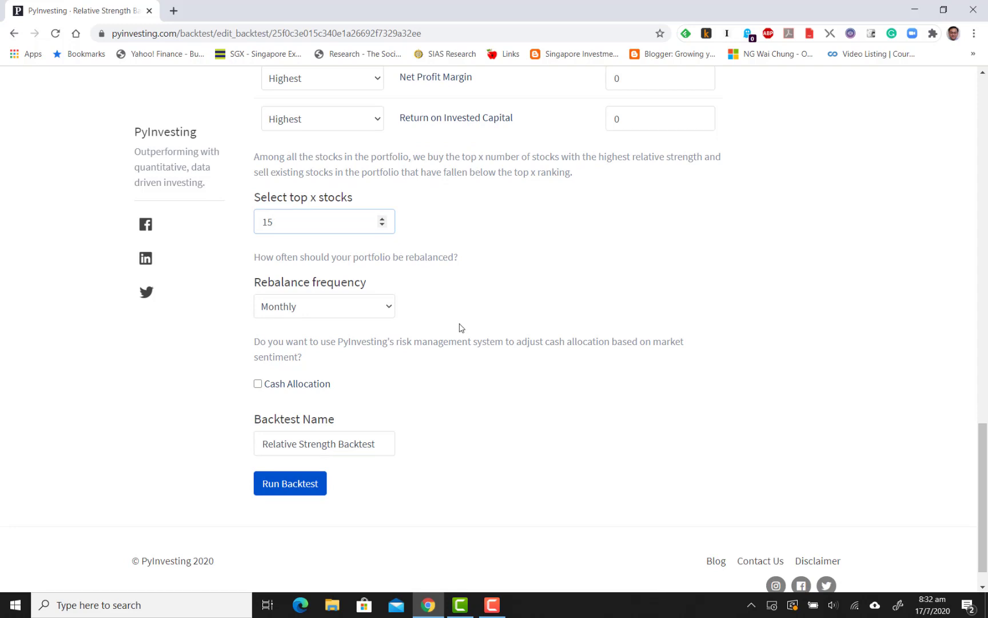
{"action": "left_click", "coordinate": [387, 309]}
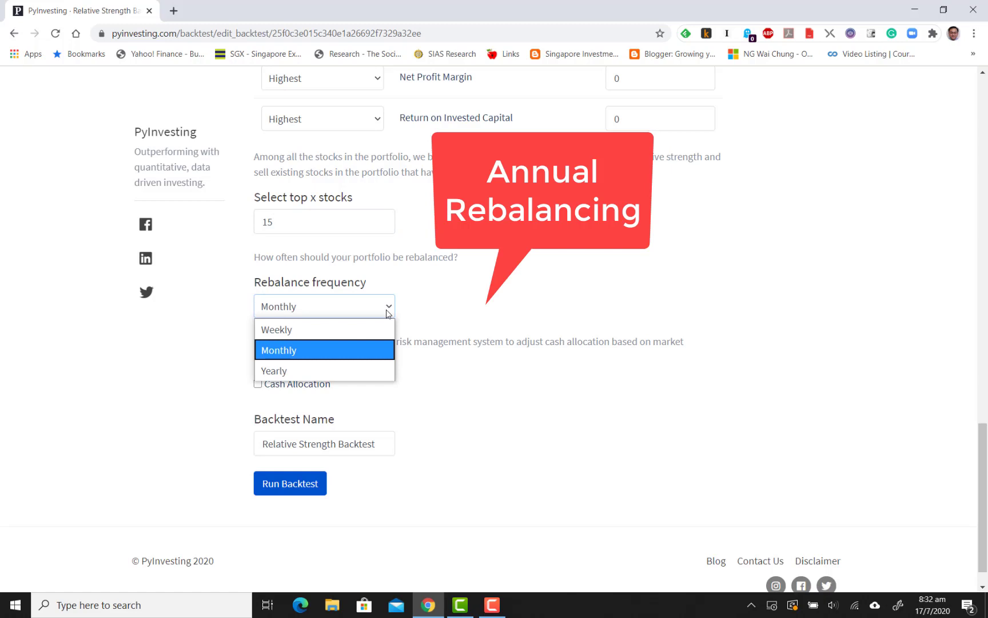
{"action": "left_click", "coordinate": [360, 365]}
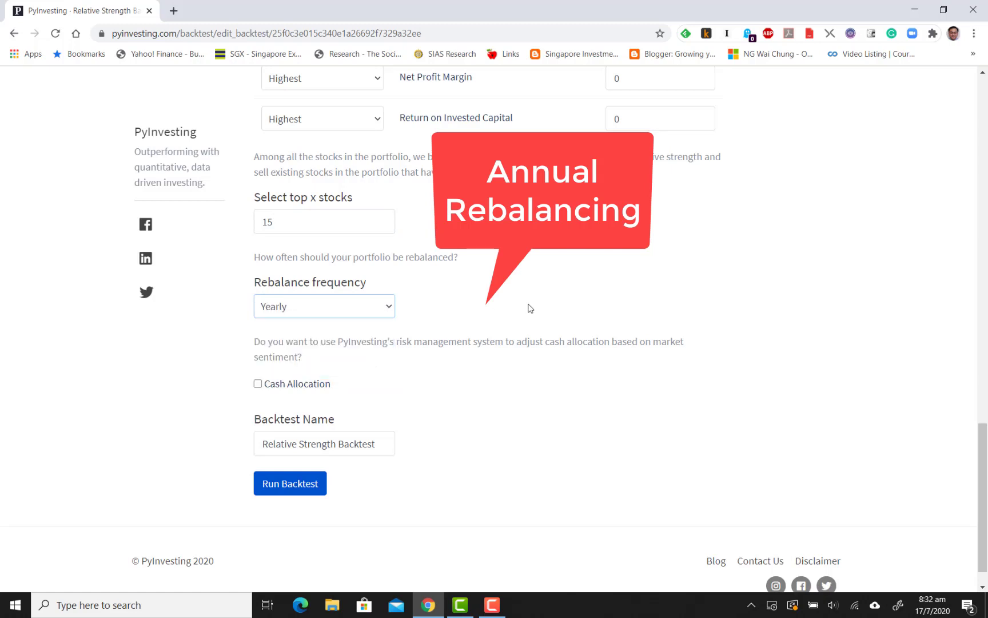
Name the backtest "STI PE - Screen" and run it to compare the strategy with the benchmark
{"action": "left_click", "coordinate": [379, 442]}
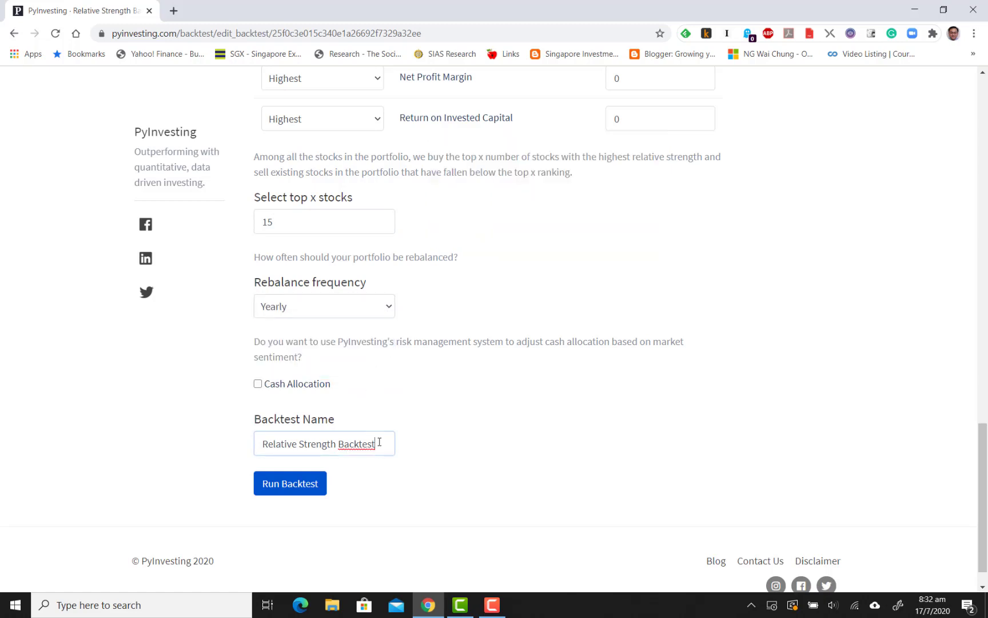
{"action": "left_click_drag", "start_coordinate": [376, 444], "coordinate": [254, 444]}
{"action": "type", "text": "STI PFT - Screen"}
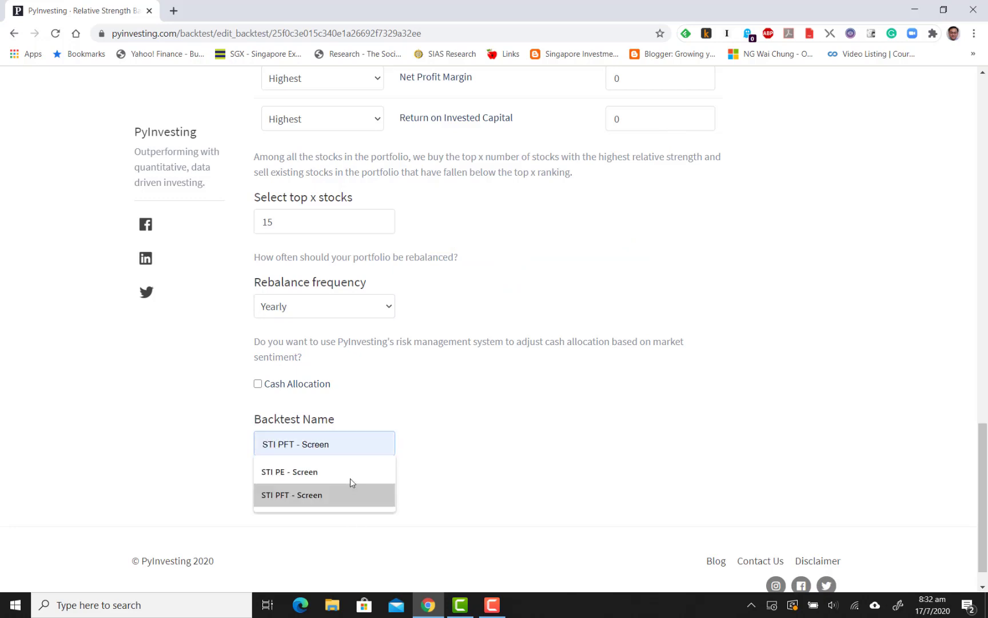
{"action": "left_click", "coordinate": [350, 478]}
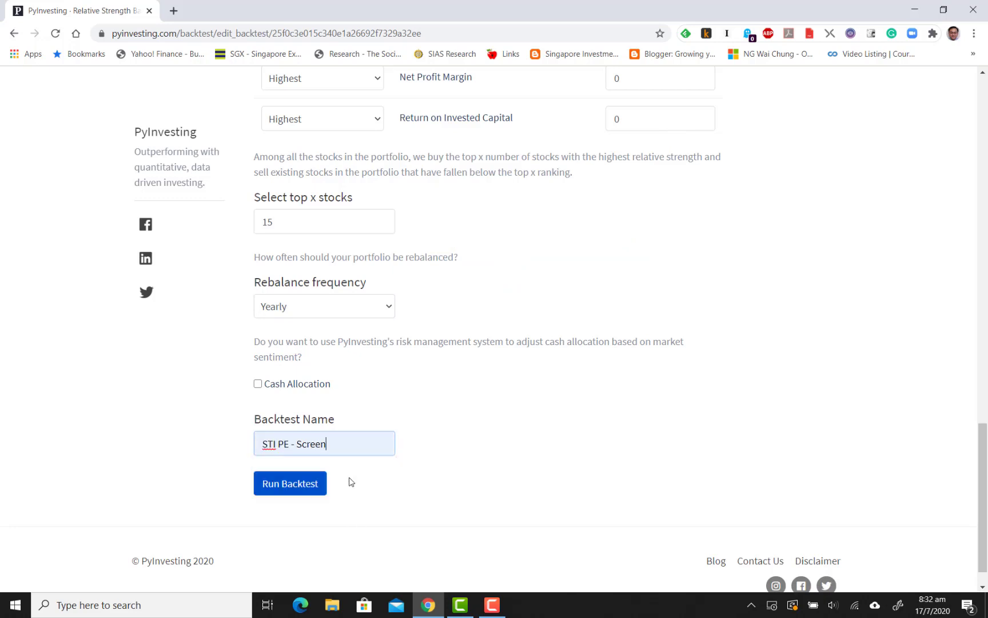
{"action": "left_click", "coordinate": [295, 491]}
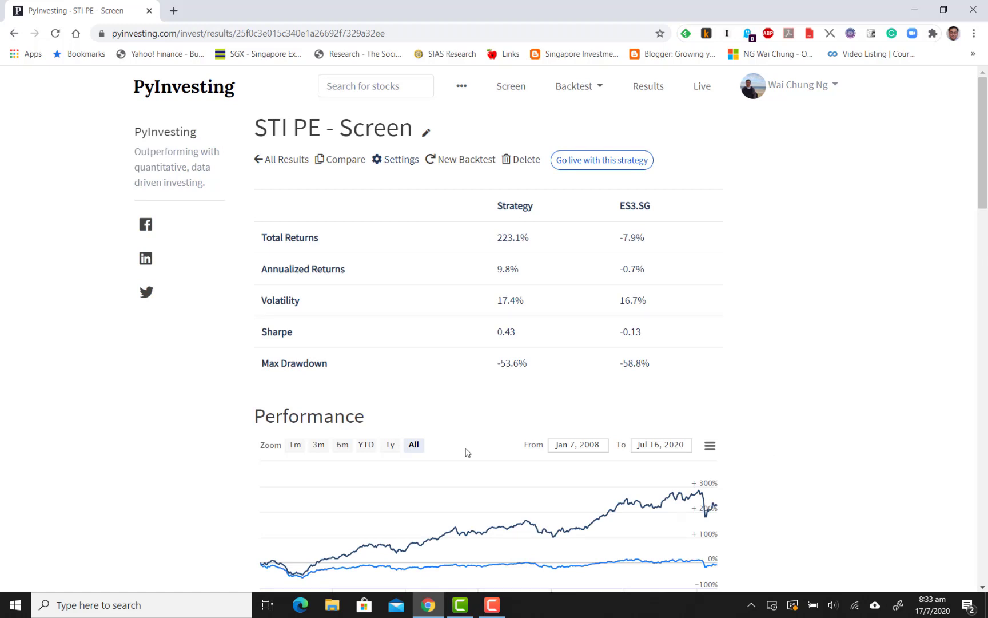
{"action": "scroll", "coordinate": [741, 315], "scroll_direction": "down", "scroll_amount": 1}
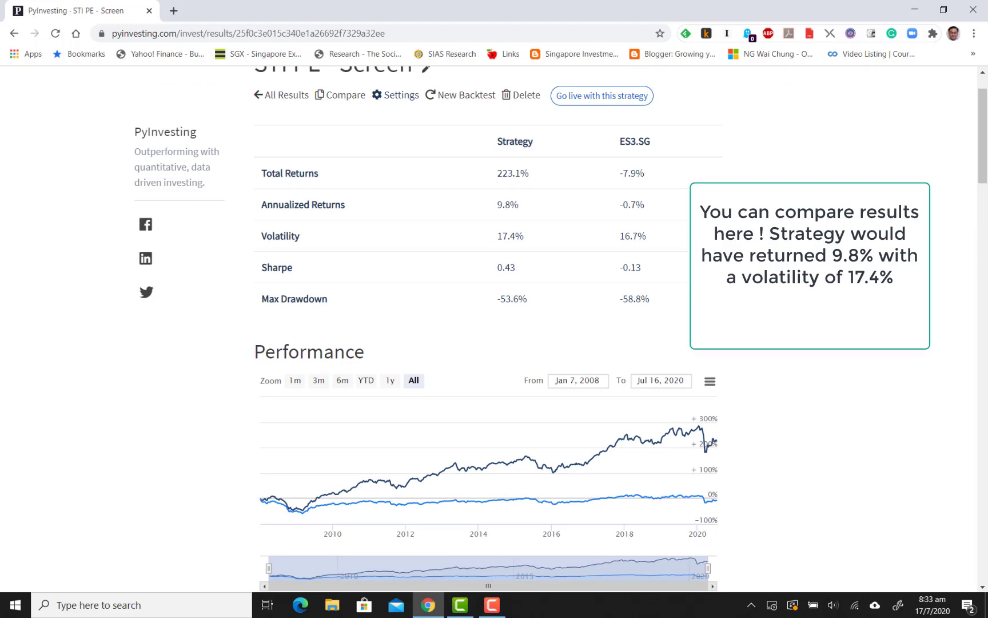
{"action": "scroll", "coordinate": [741, 316], "scroll_direction": "up", "scroll_amount": 1}
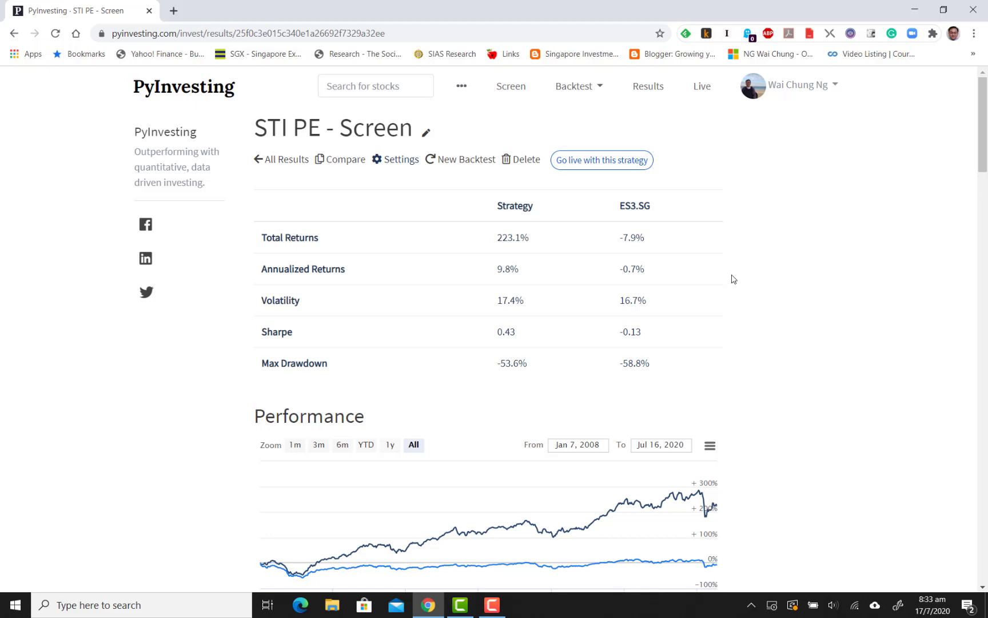
Review the backtest's performance chart and the annual returns of the strategy against ES3.SG
{"action": "scroll", "coordinate": [733, 279], "scroll_direction": "down", "scroll_amount": 1}
{"action": "scroll", "coordinate": [733, 279], "scroll_direction": "up", "scroll_amount": 1}
{"action": "scroll", "coordinate": [776, 208], "scroll_direction": "down", "scroll_amount": 8}
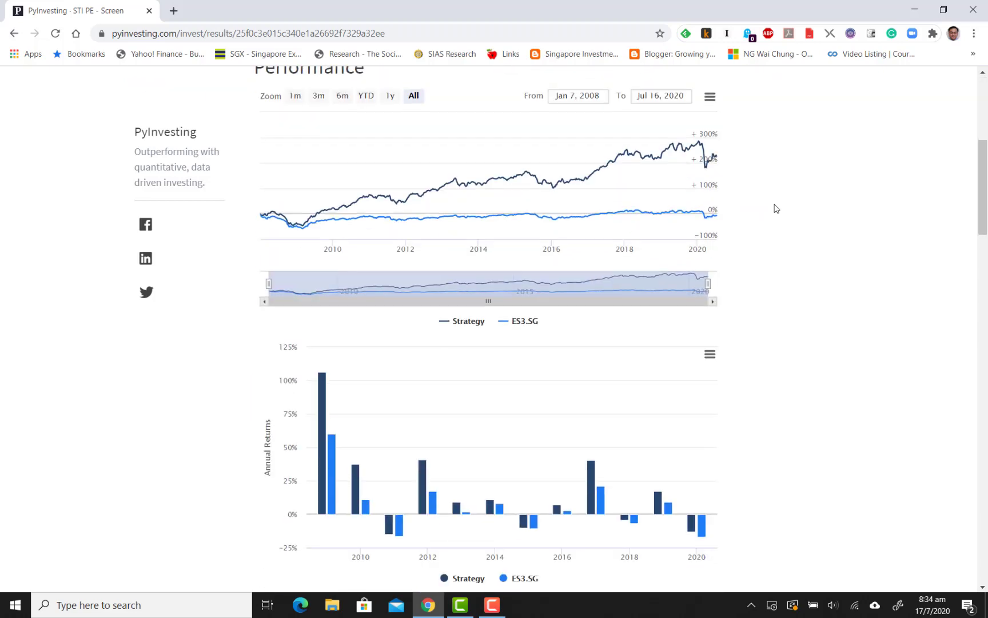
{"action": "scroll", "coordinate": [776, 208], "scroll_direction": "down", "scroll_amount": 1}
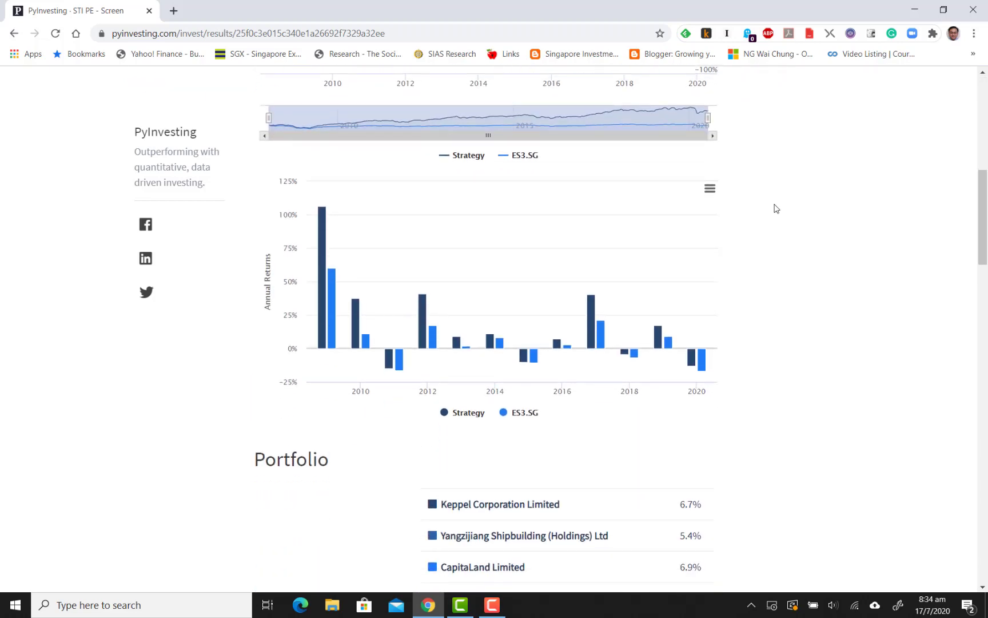
Examine the portfolio's stock holdings and their weights in the backtest results
{"action": "scroll", "coordinate": [776, 208], "scroll_direction": "down", "scroll_amount": 5}
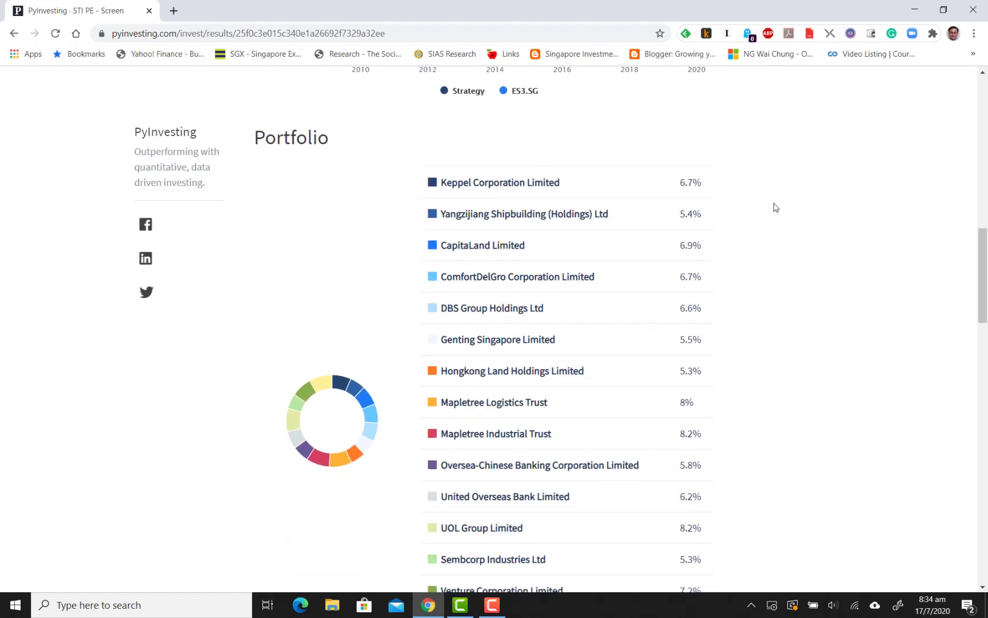
{"action": "scroll", "coordinate": [776, 207], "scroll_direction": "down", "scroll_amount": 1}
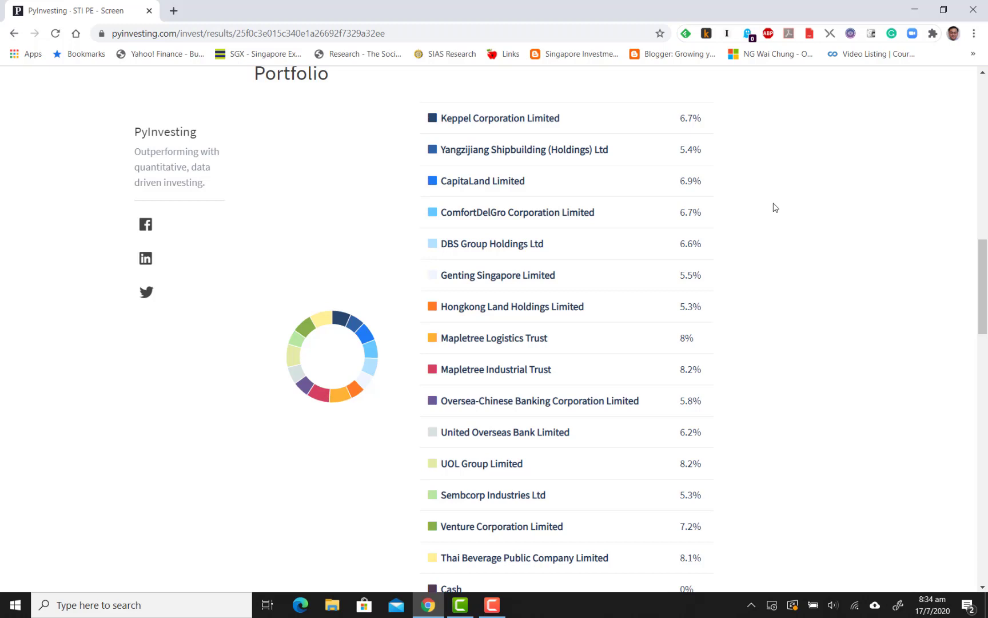
{"action": "scroll", "coordinate": [775, 207], "scroll_direction": "down", "scroll_amount": 1}
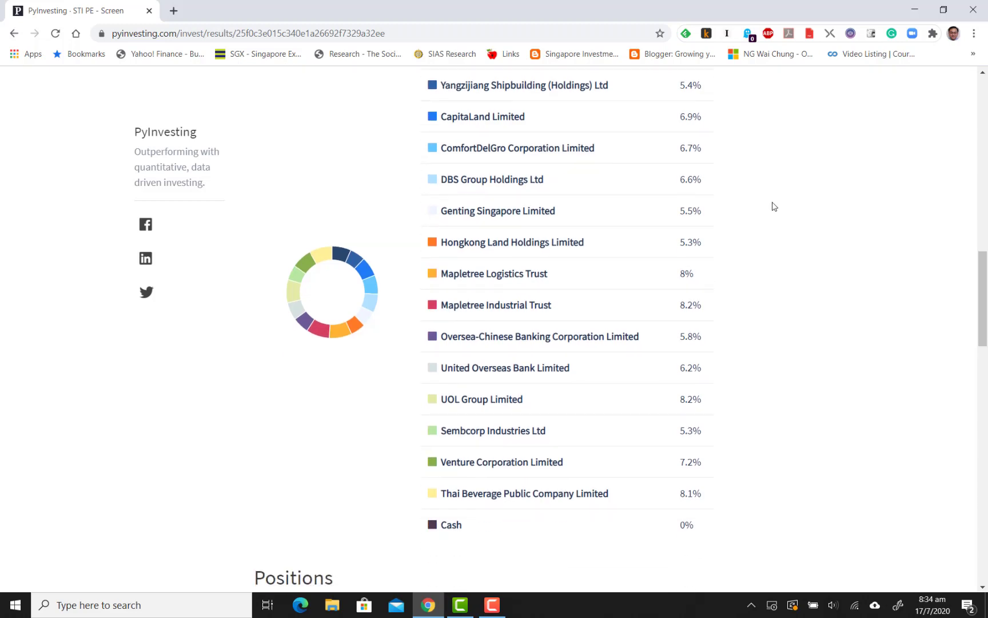
{"action": "scroll", "coordinate": [774, 207], "scroll_direction": "up", "scroll_amount": 1}
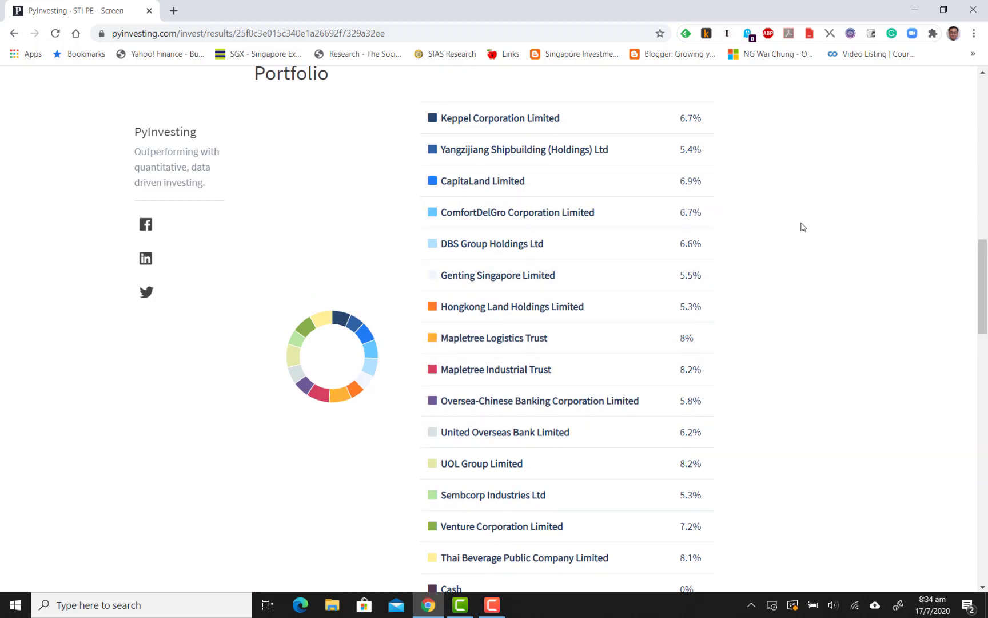
{"action": "scroll", "coordinate": [802, 217], "scroll_direction": "down", "scroll_amount": 1}
{"action": "scroll", "coordinate": [802, 217], "scroll_direction": "down", "scroll_amount": 8}
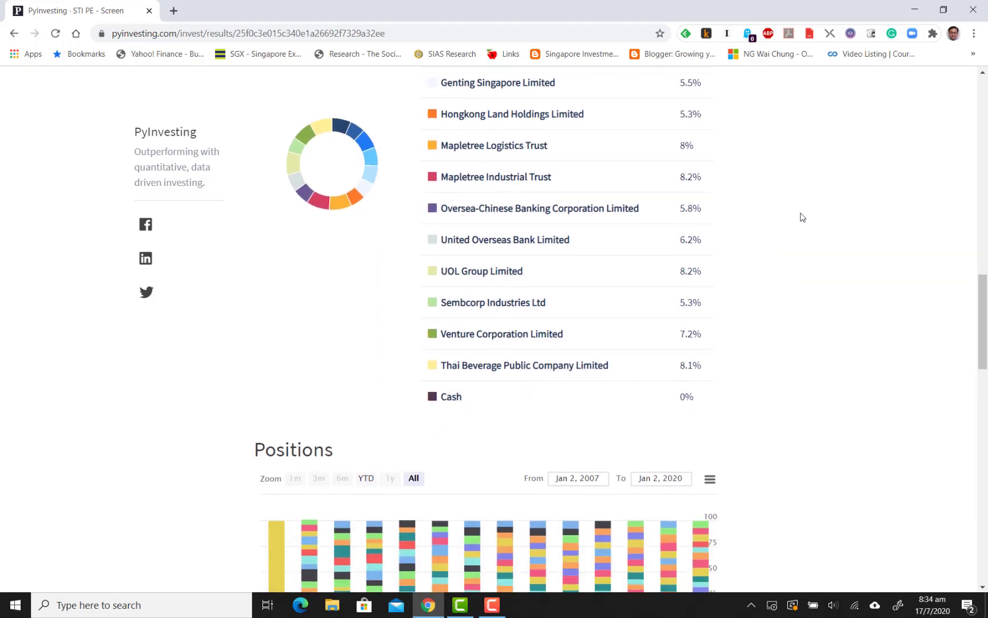
Inspect the Risk Return Profile chart for the individual stocks' annualized return and volatility, then return to the annual returns chart
{"action": "scroll", "coordinate": [802, 217], "scroll_direction": "down", "scroll_amount": 8}
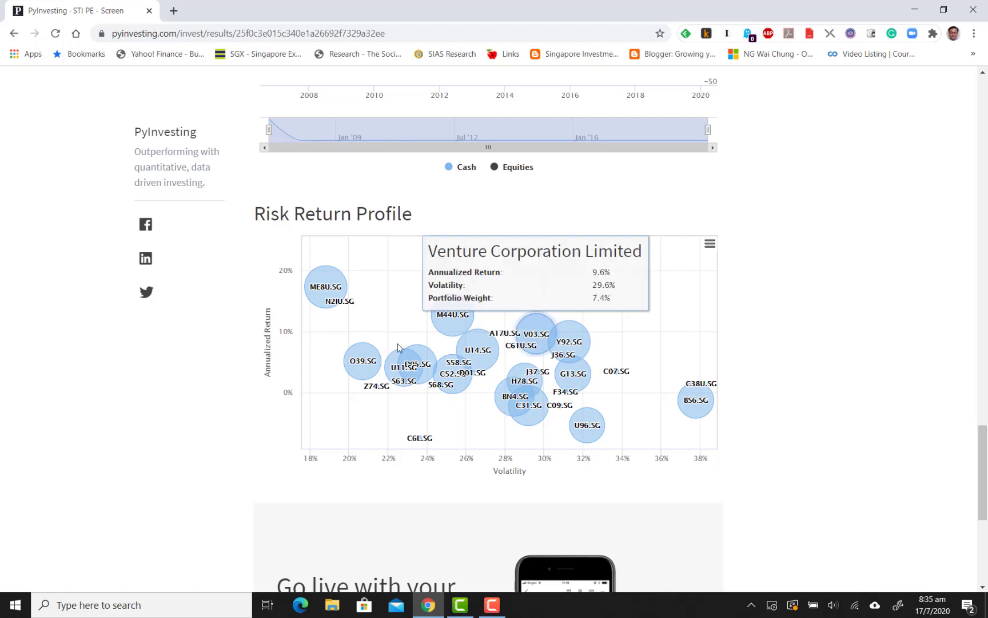
{"action": "mouse_move", "coordinate": [331, 302]}
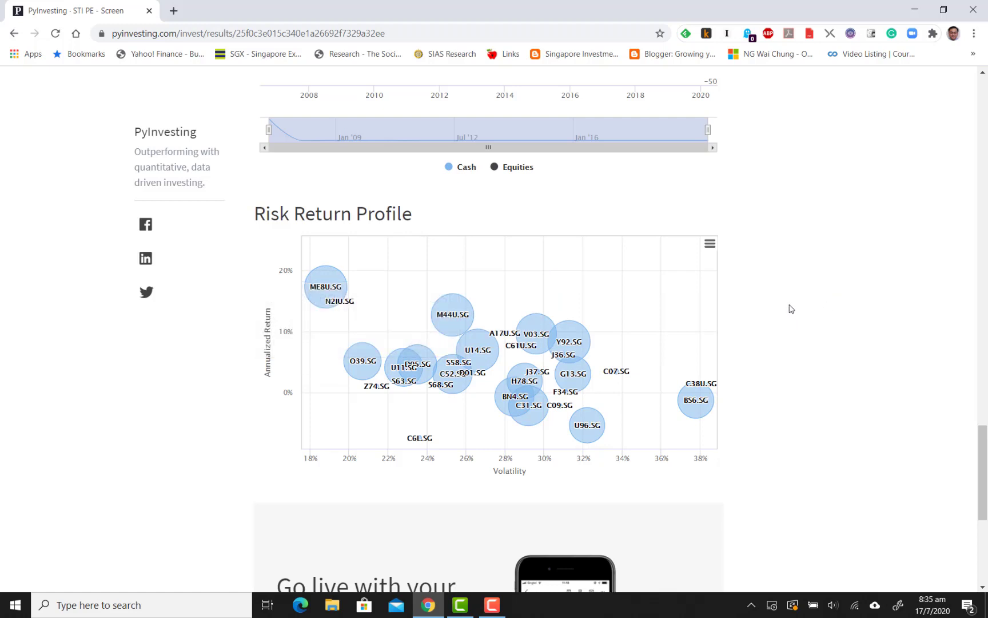
{"action": "scroll", "coordinate": [790, 308], "scroll_direction": "down", "scroll_amount": 4}
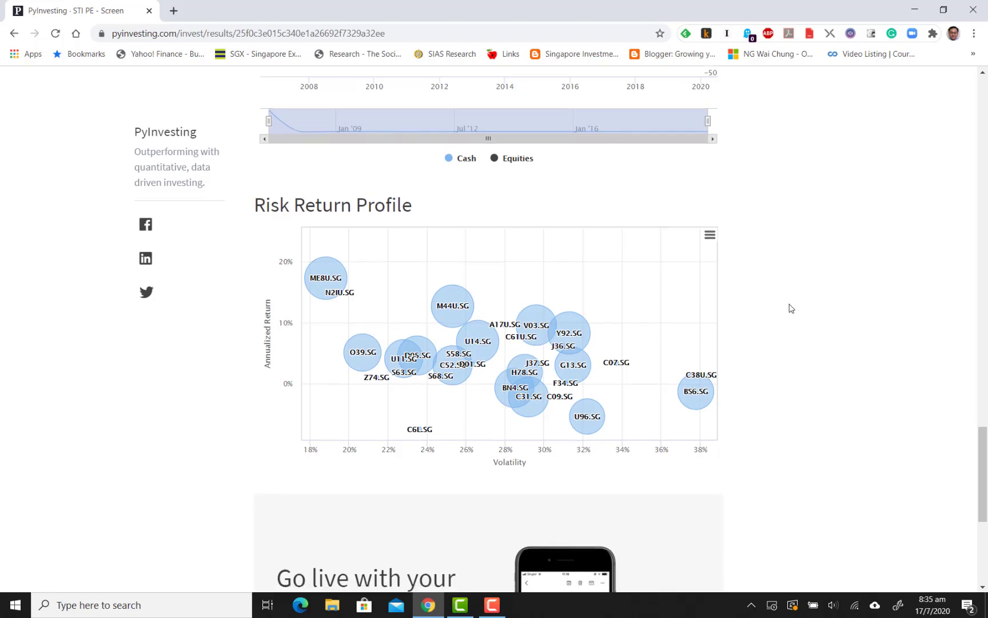
{"action": "scroll", "coordinate": [791, 308], "scroll_direction": "up", "scroll_amount": 20}
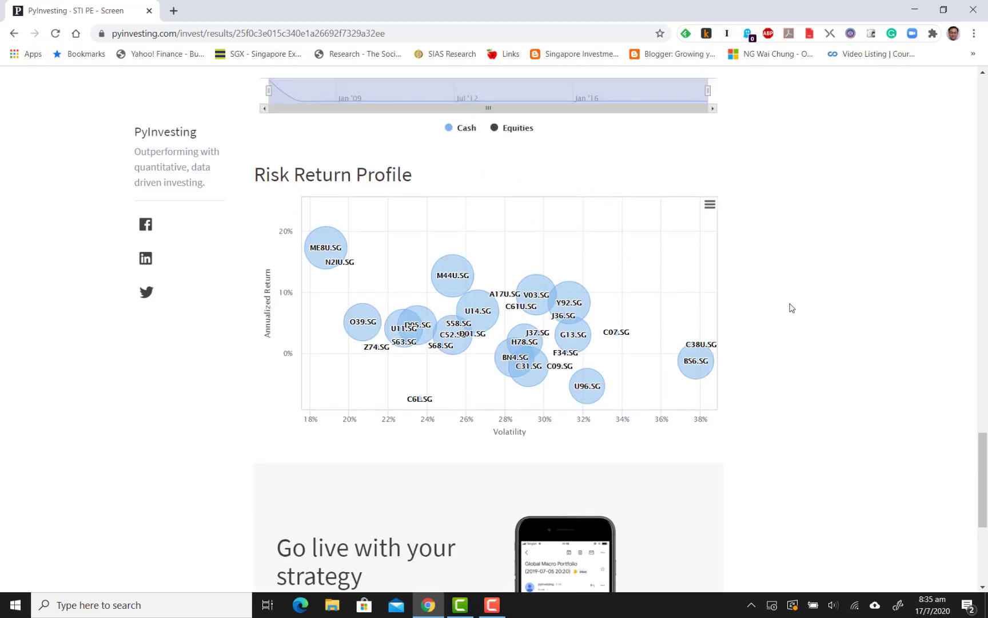
{"action": "scroll", "coordinate": [790, 308], "scroll_direction": "up", "scroll_amount": 12}
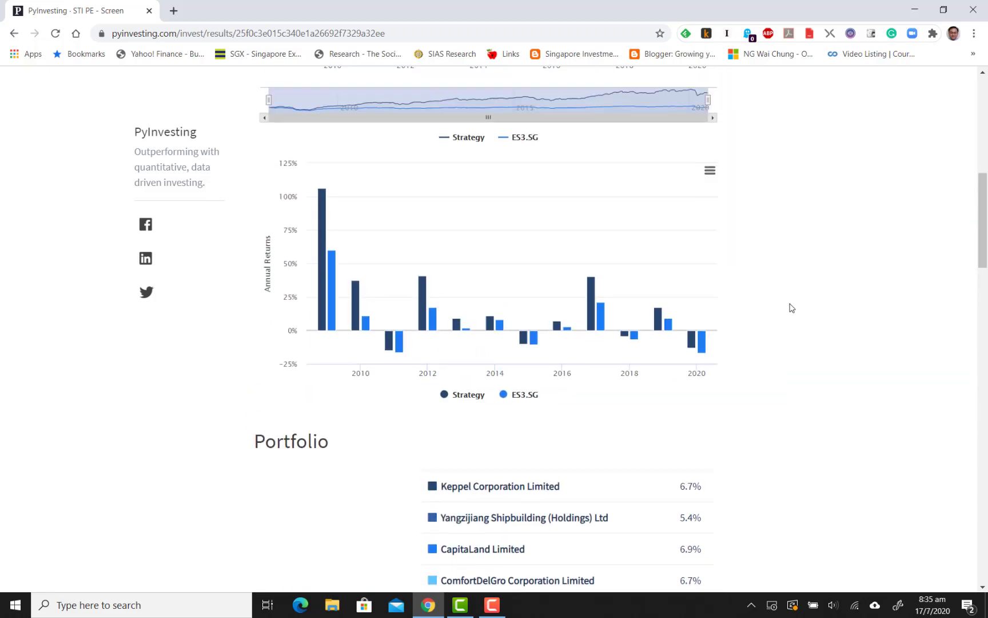